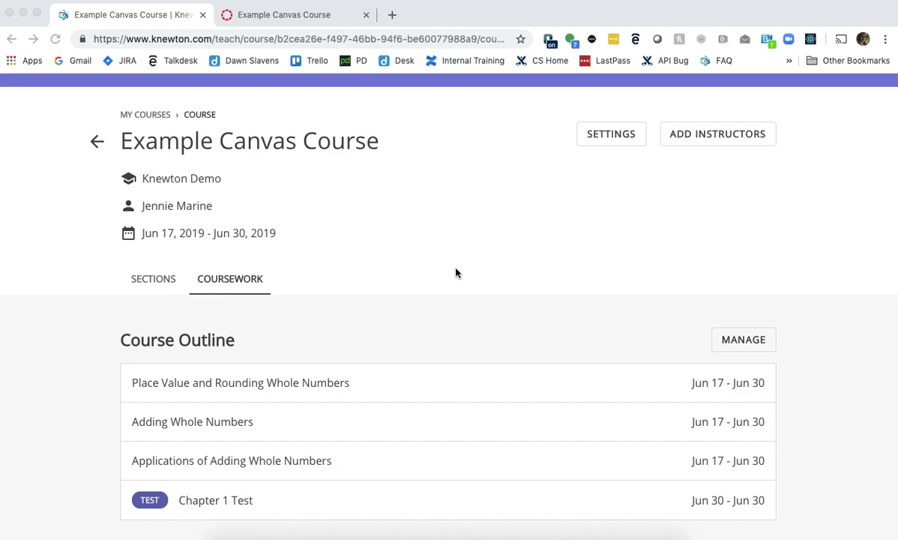
Download the Example Canvas Course common cartridge from Knewton Alta's LMS Configuration settings.
left_click(611, 136)
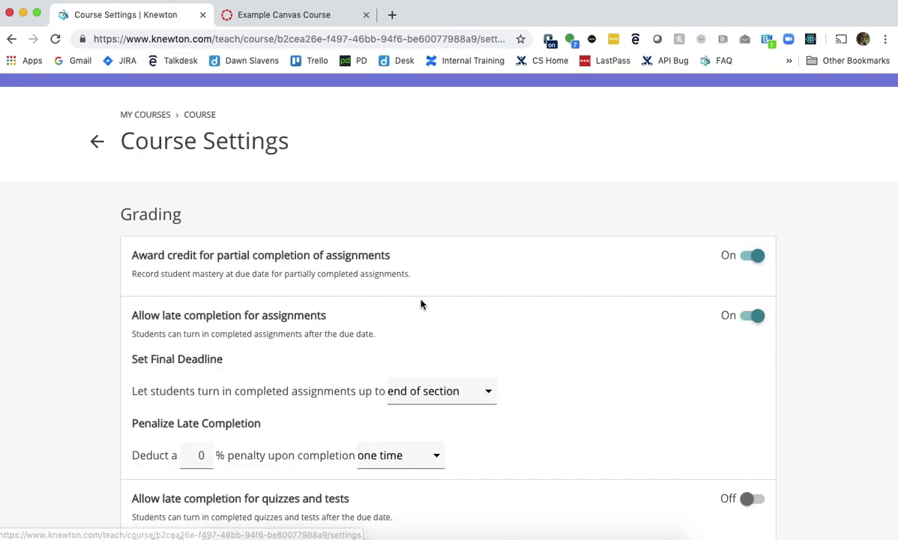
scroll(420, 303, "down", 2)
scroll(420, 303, "down", 5)
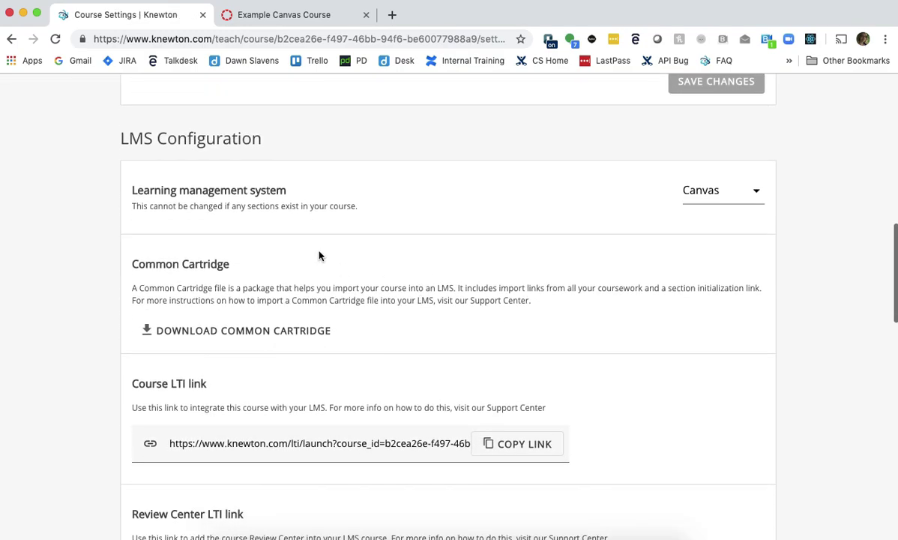
left_click(254, 340)
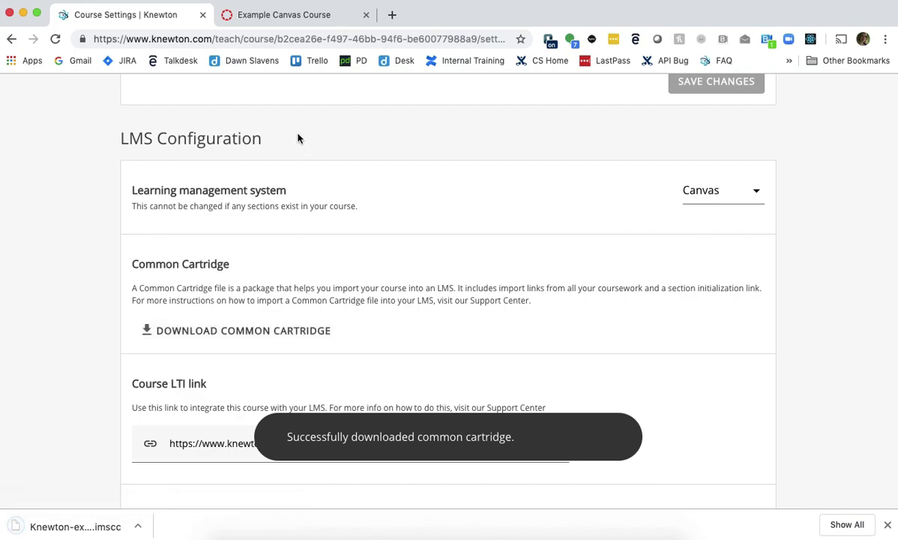
Filter the Canvas course's Apps settings to installed apps, confirming Knewton Alta is present.
left_click(282, 18)
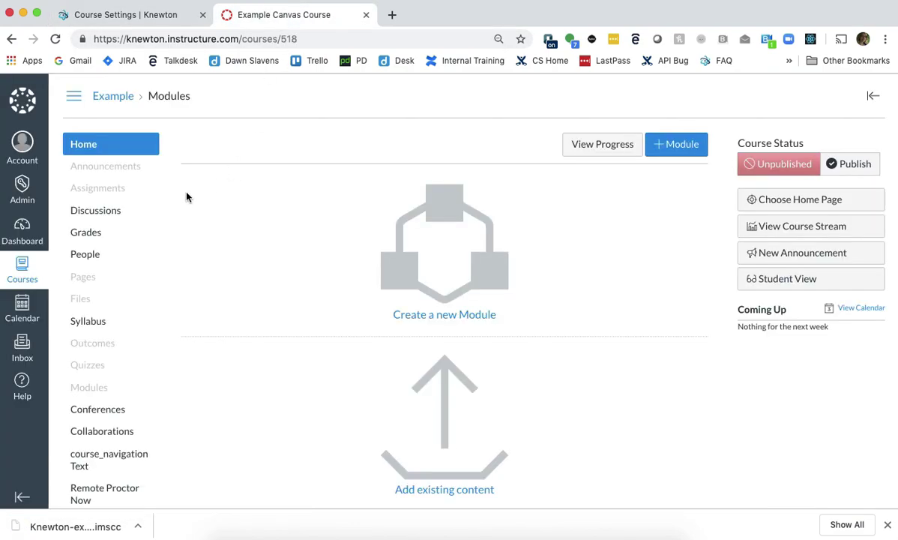
scroll(91, 228, "down", 1)
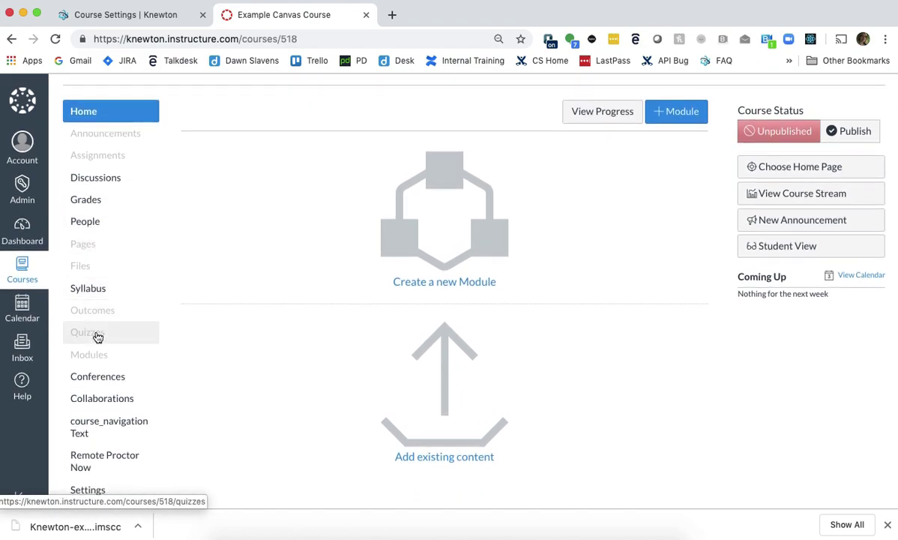
left_click(90, 494)
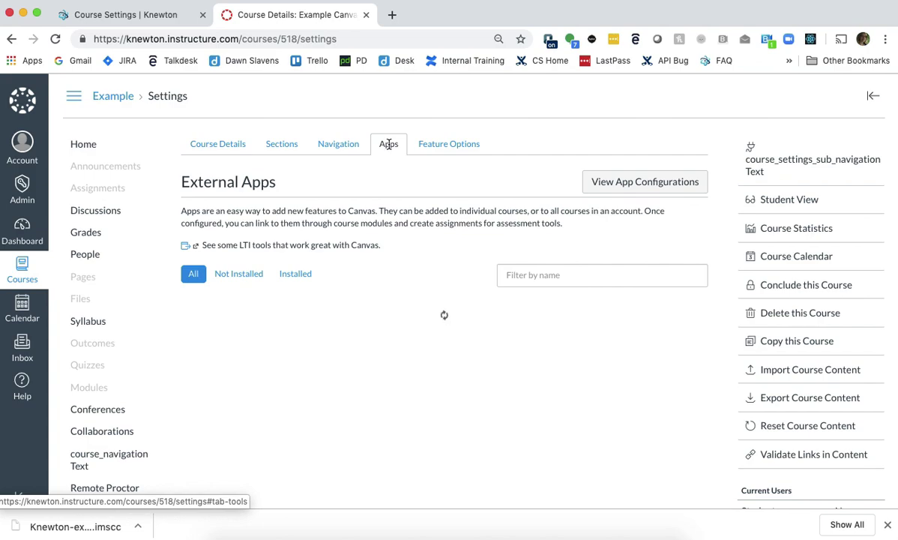
left_click(295, 275)
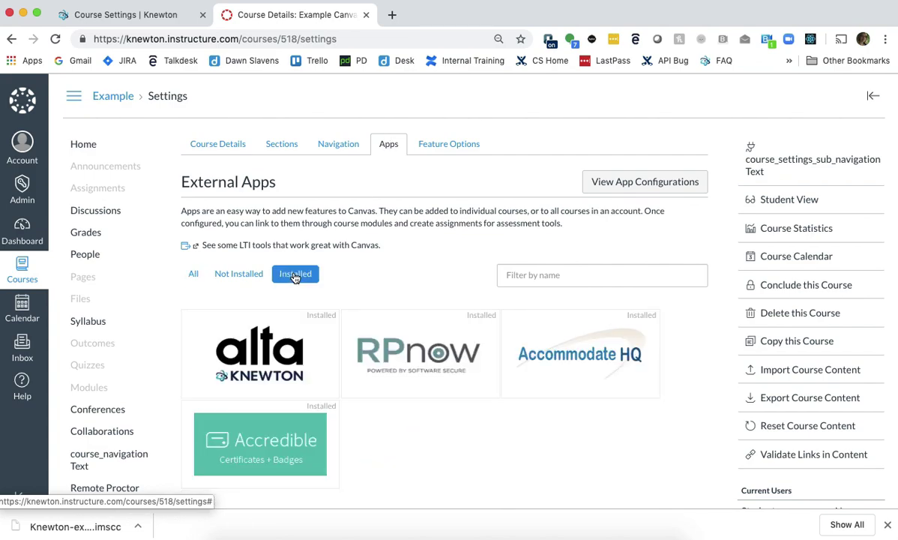
mouse_move(420, 353)
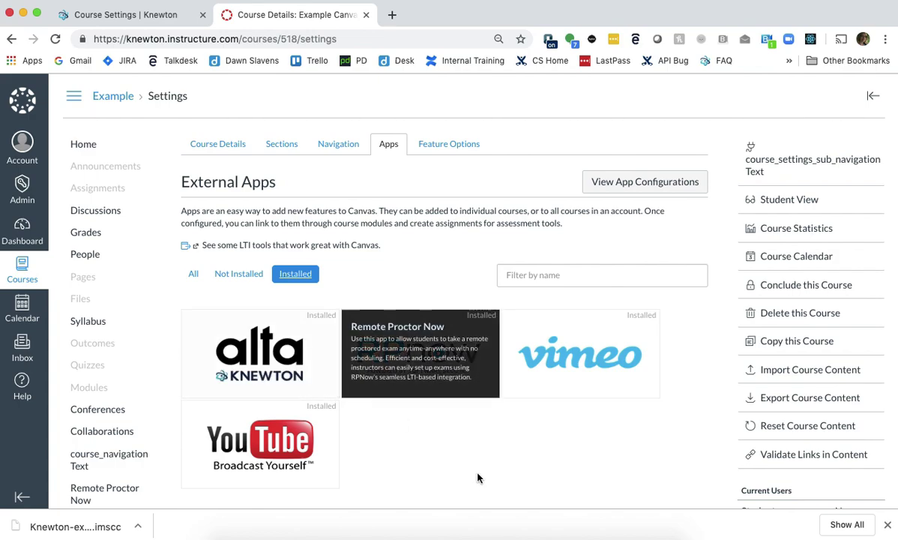
Import the downloaded cartridge from Downloads as a Common Cartridge 1.x Package with all content.
left_click(790, 375)
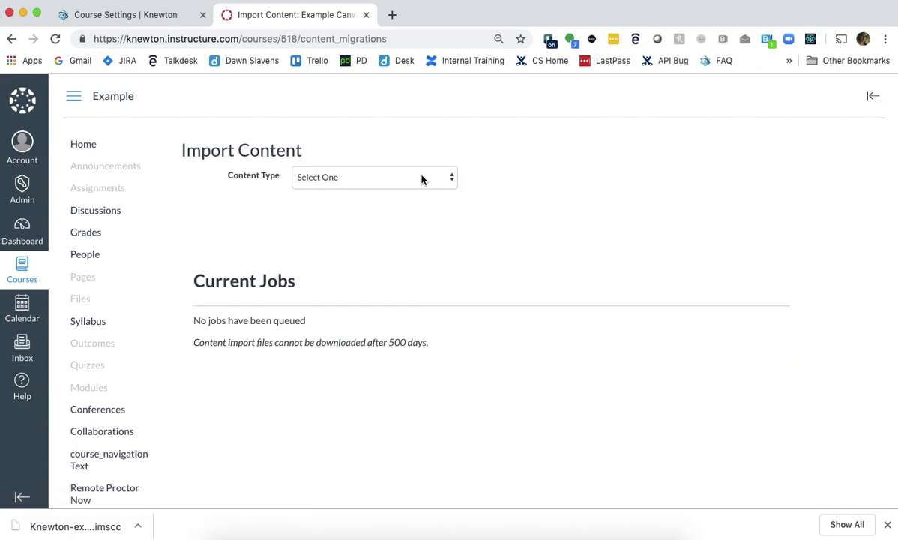
left_click(422, 179)
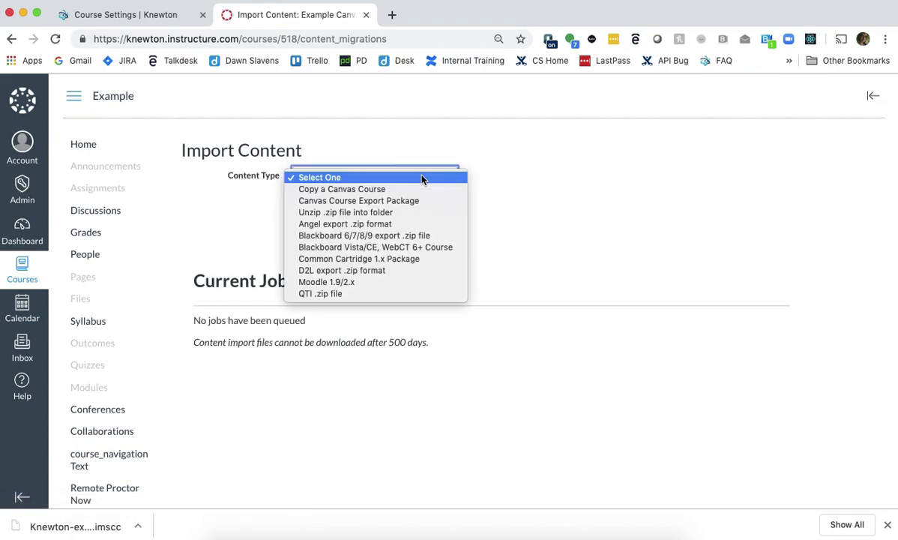
left_click(416, 260)
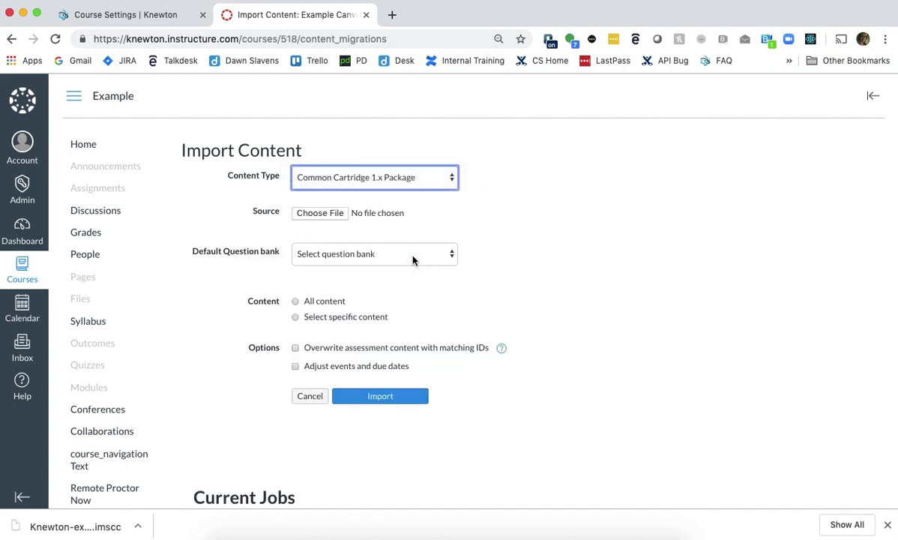
left_click(330, 216)
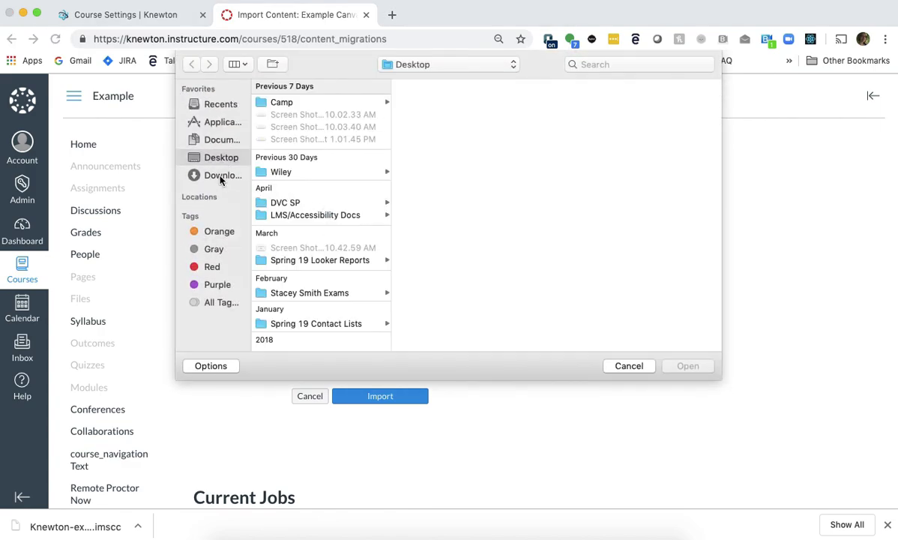
left_click(221, 177)
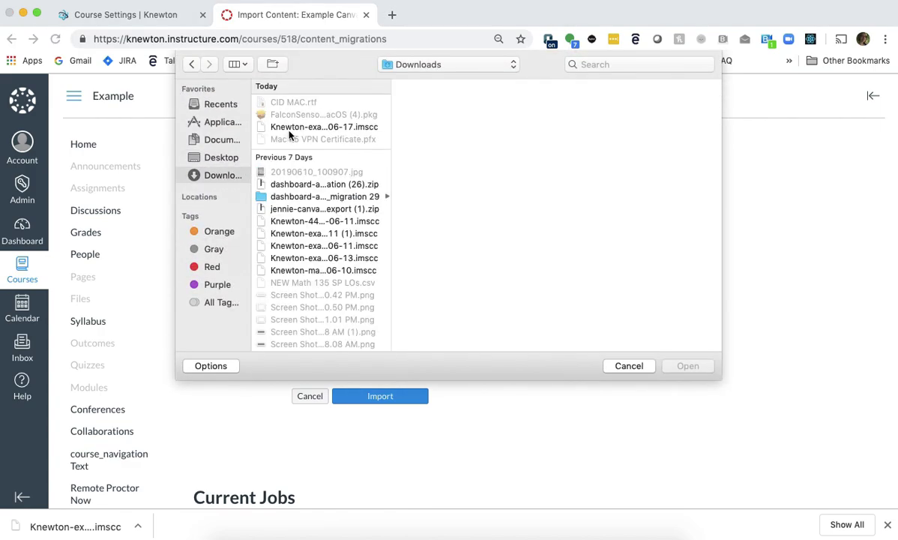
left_click(288, 129)
left_click(687, 367)
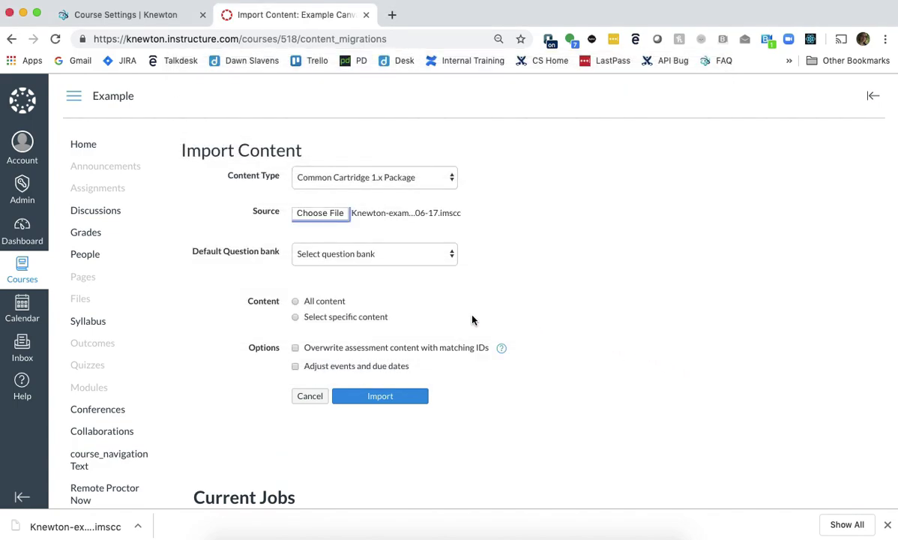
left_click(296, 301)
left_click(358, 397)
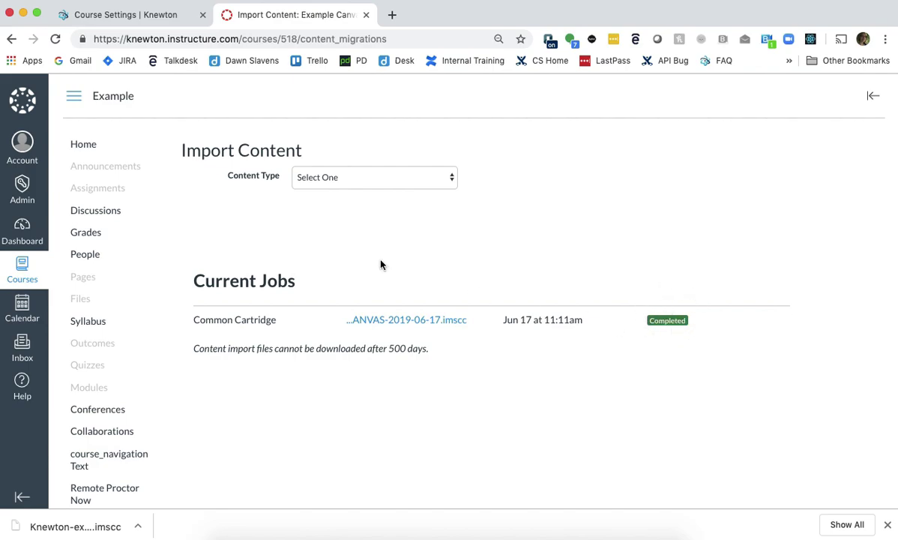
After the import completes, view the course Assignments list with the imported Knewton Alta coursework.
left_click(117, 192)
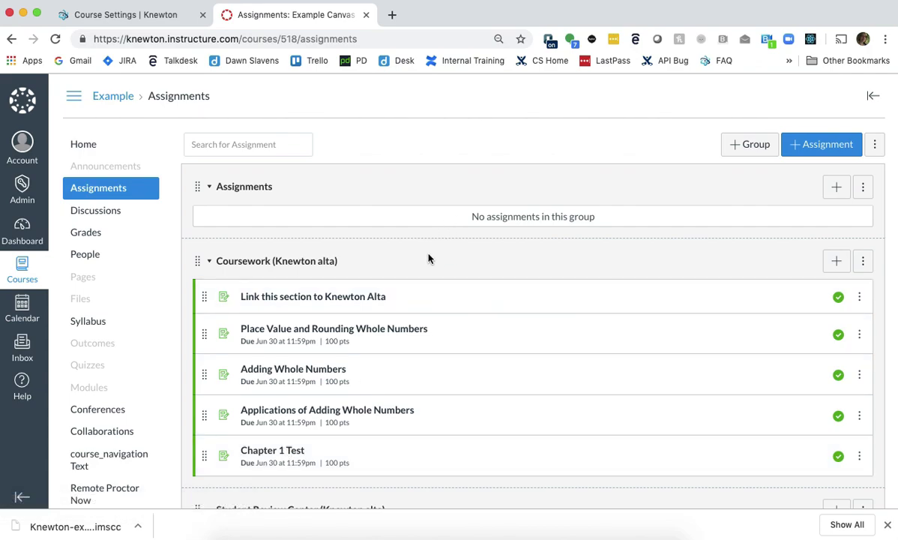
Launch the Link this section to Knewton Alta assignment's tool in a new window.
left_click(343, 298)
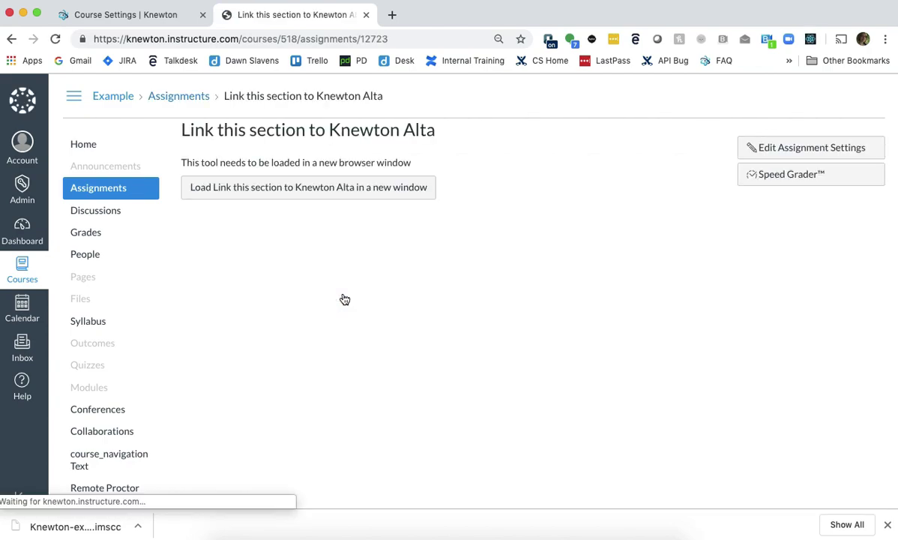
left_click(335, 189)
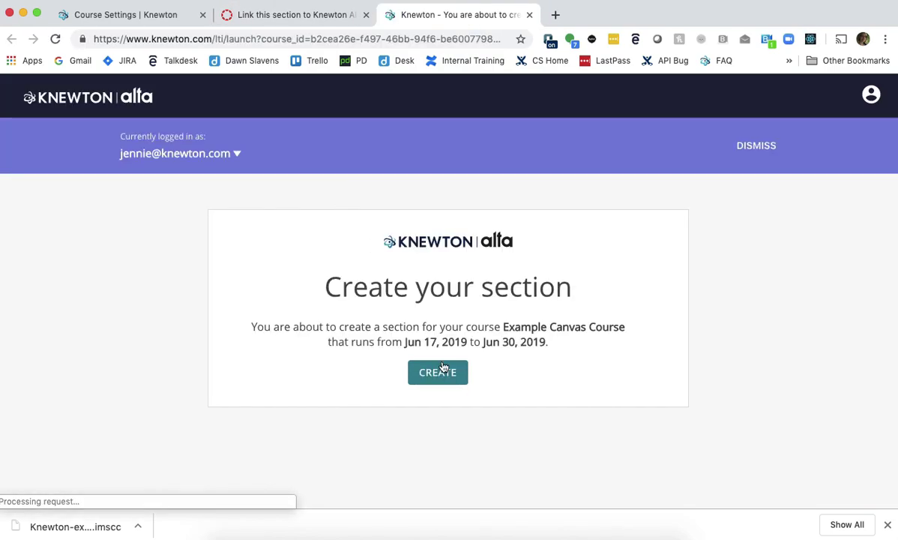
Create the Example Canvas Course section and check it appears under All sections with 0 students.
left_click(438, 372)
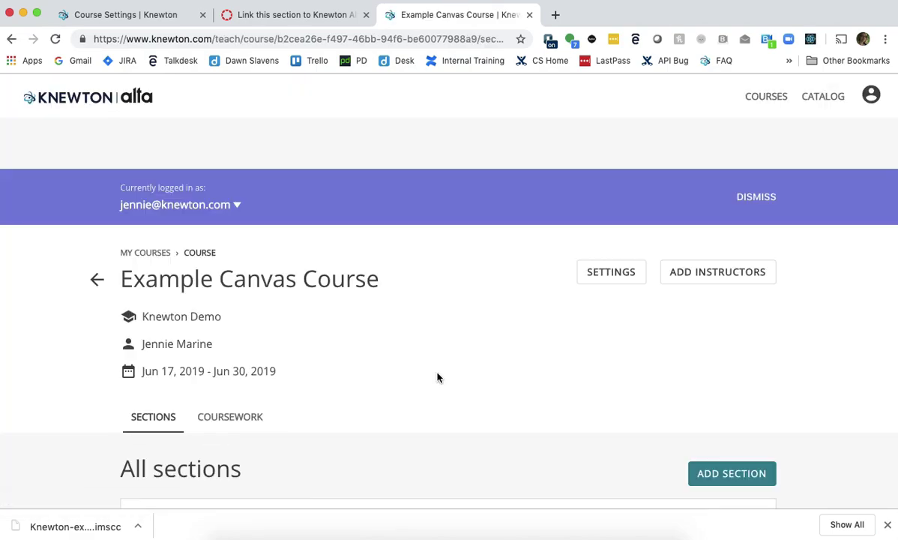
scroll(439, 377, "down", 2)
scroll(439, 377, "down", 1)
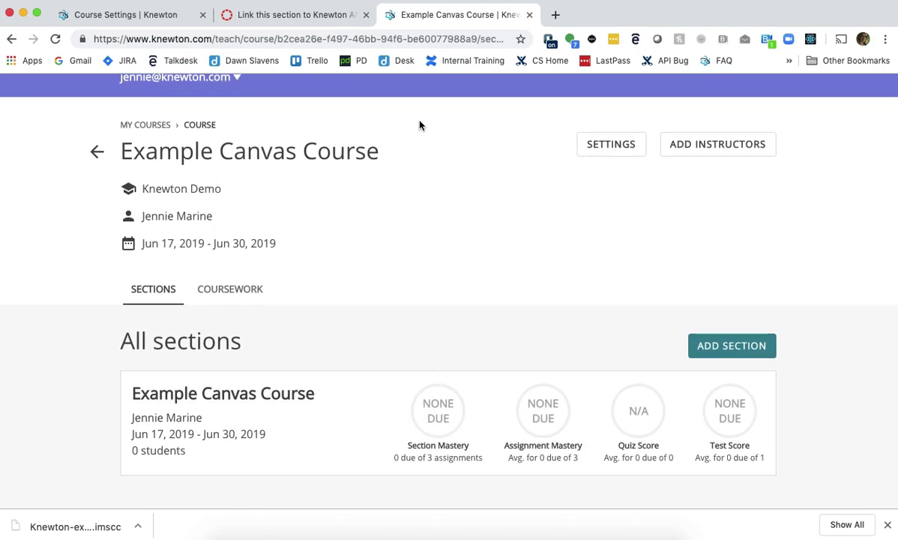
Unpublish the Link this section to Knewton Alta assignment, leaving the coursework published.
left_click(311, 20)
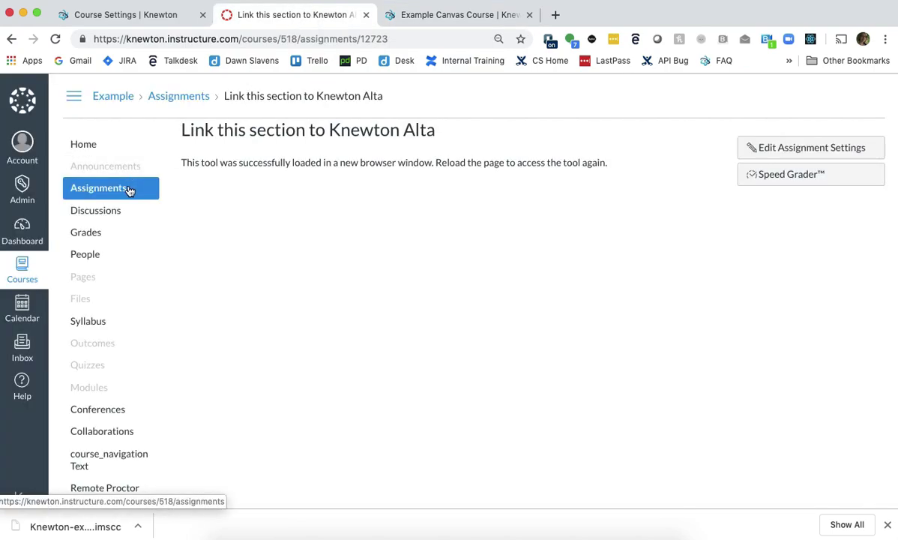
left_click(129, 192)
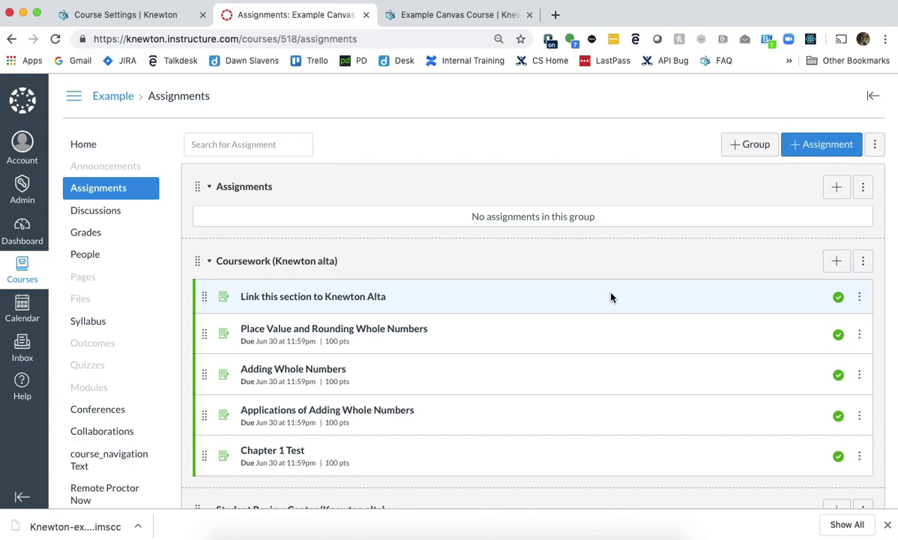
left_click(840, 298)
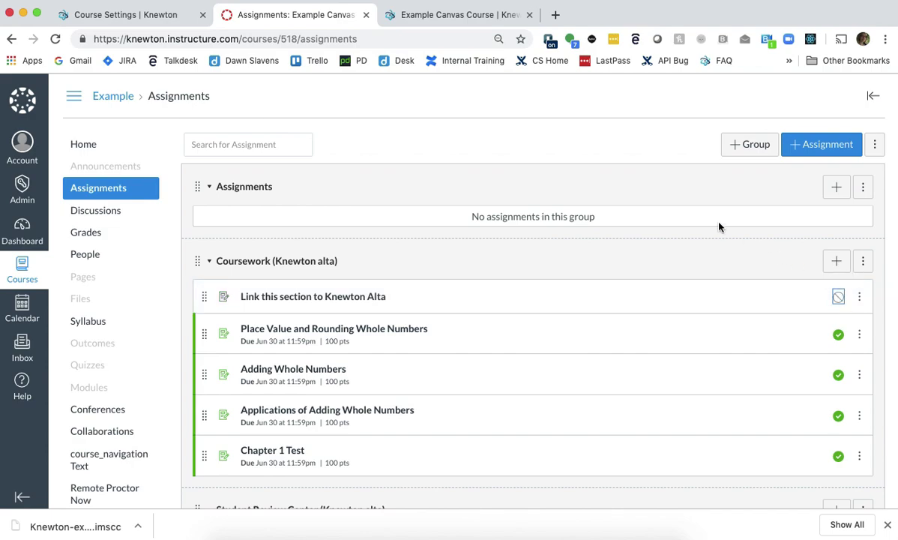
scroll(715, 277, "down", 4)
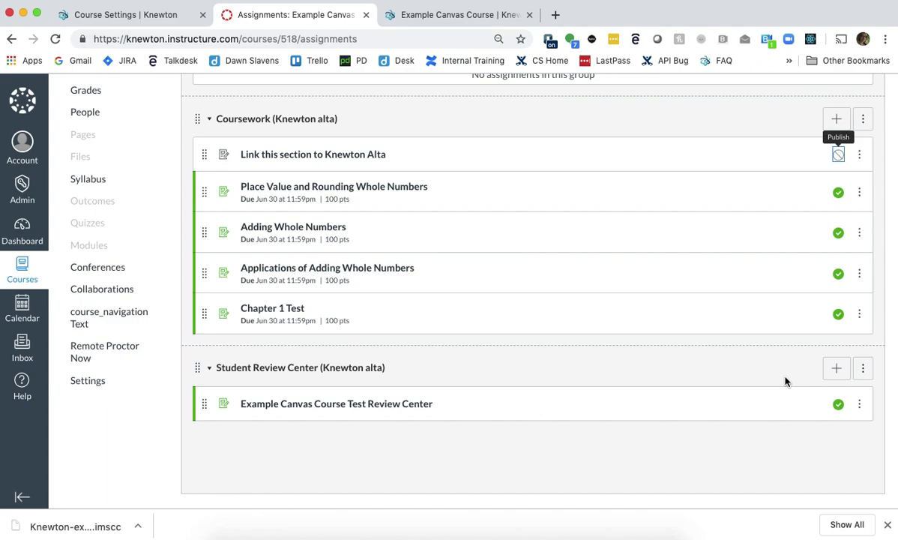
left_click(864, 369)
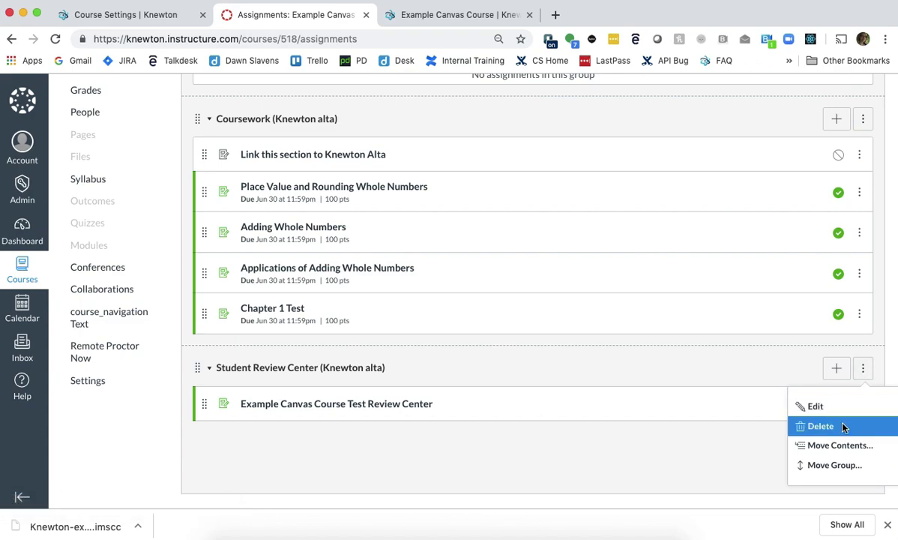
left_click(780, 367)
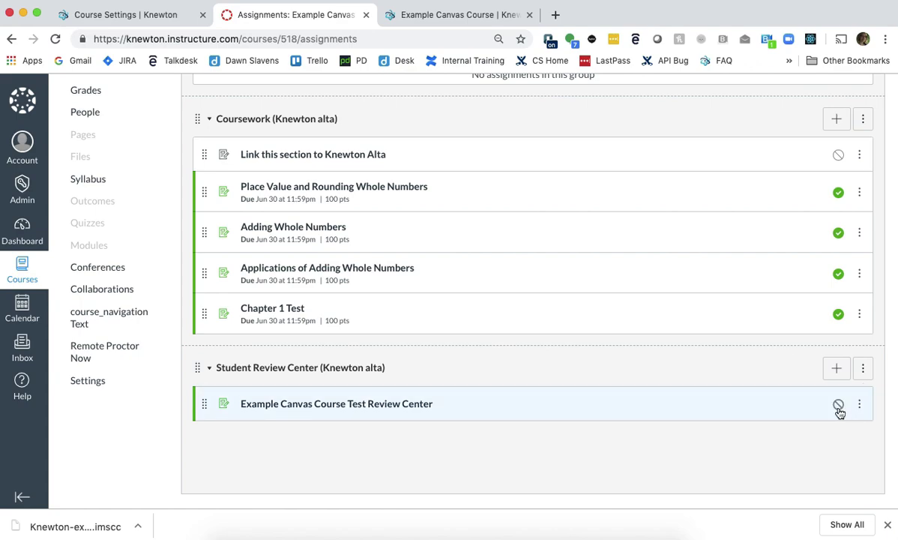
left_click(839, 408)
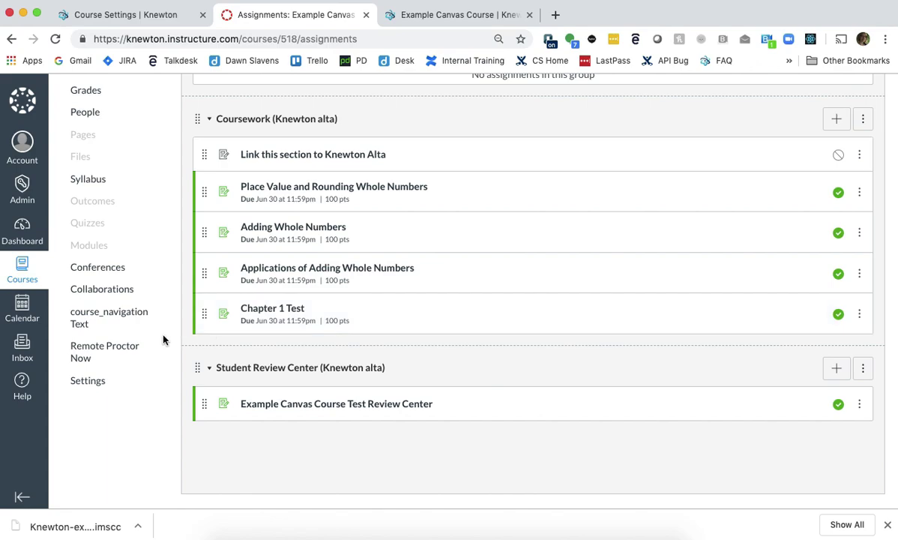
In Student View, open the Place Value and Rounding Whole Numbers assignment.
left_click(100, 383)
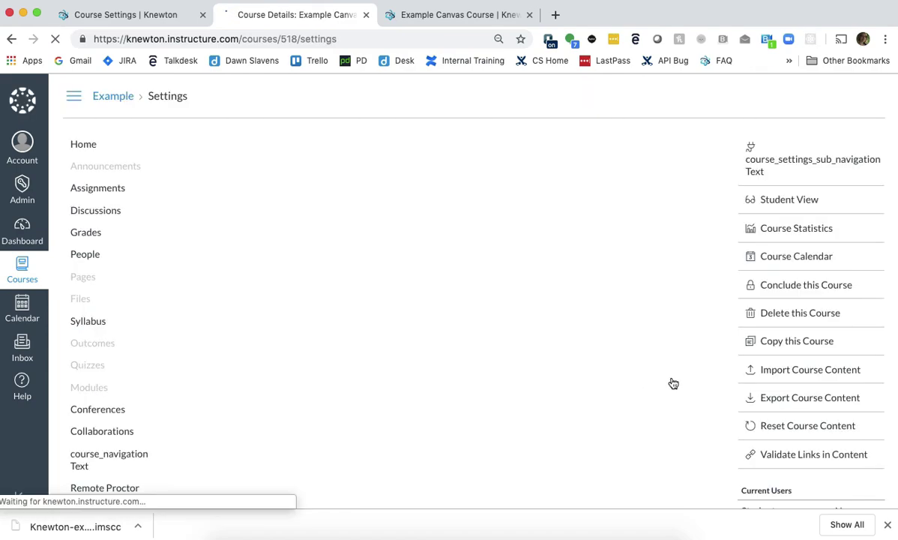
left_click(801, 206)
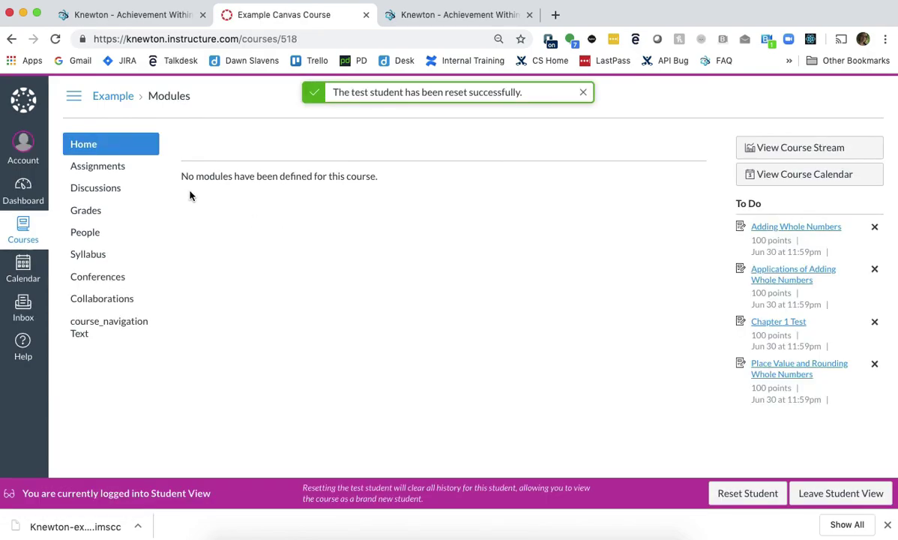
left_click(125, 171)
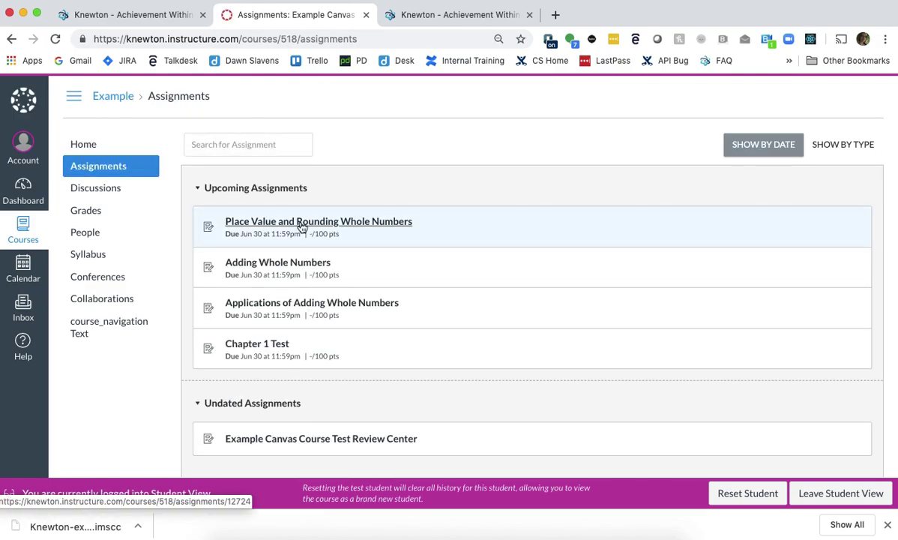
left_click(302, 222)
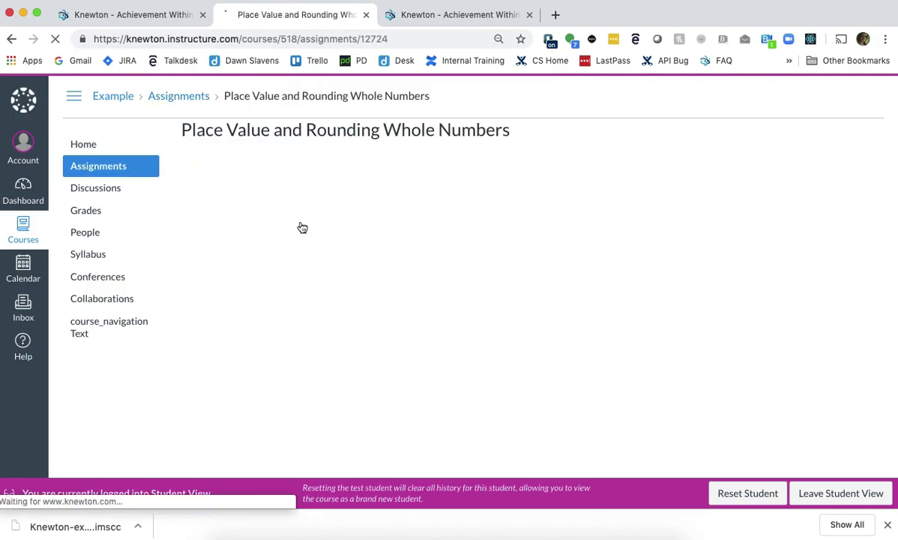